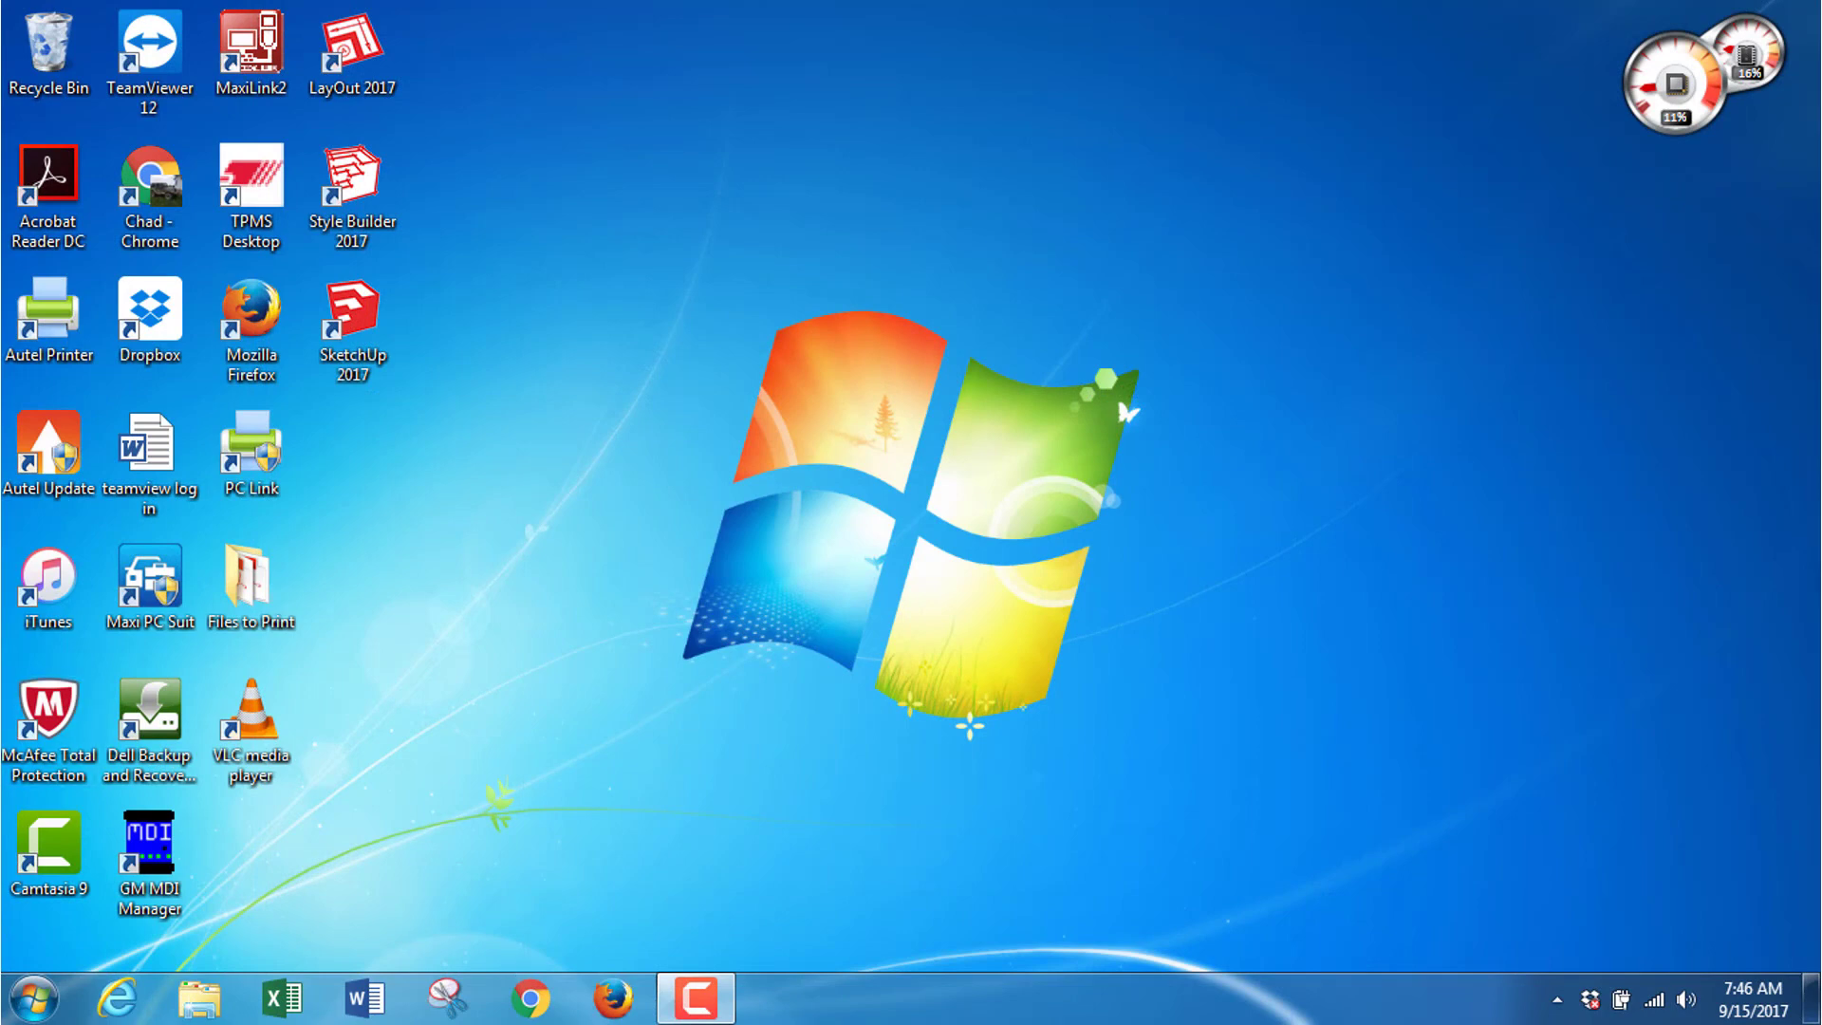
left_click(540, 1008)
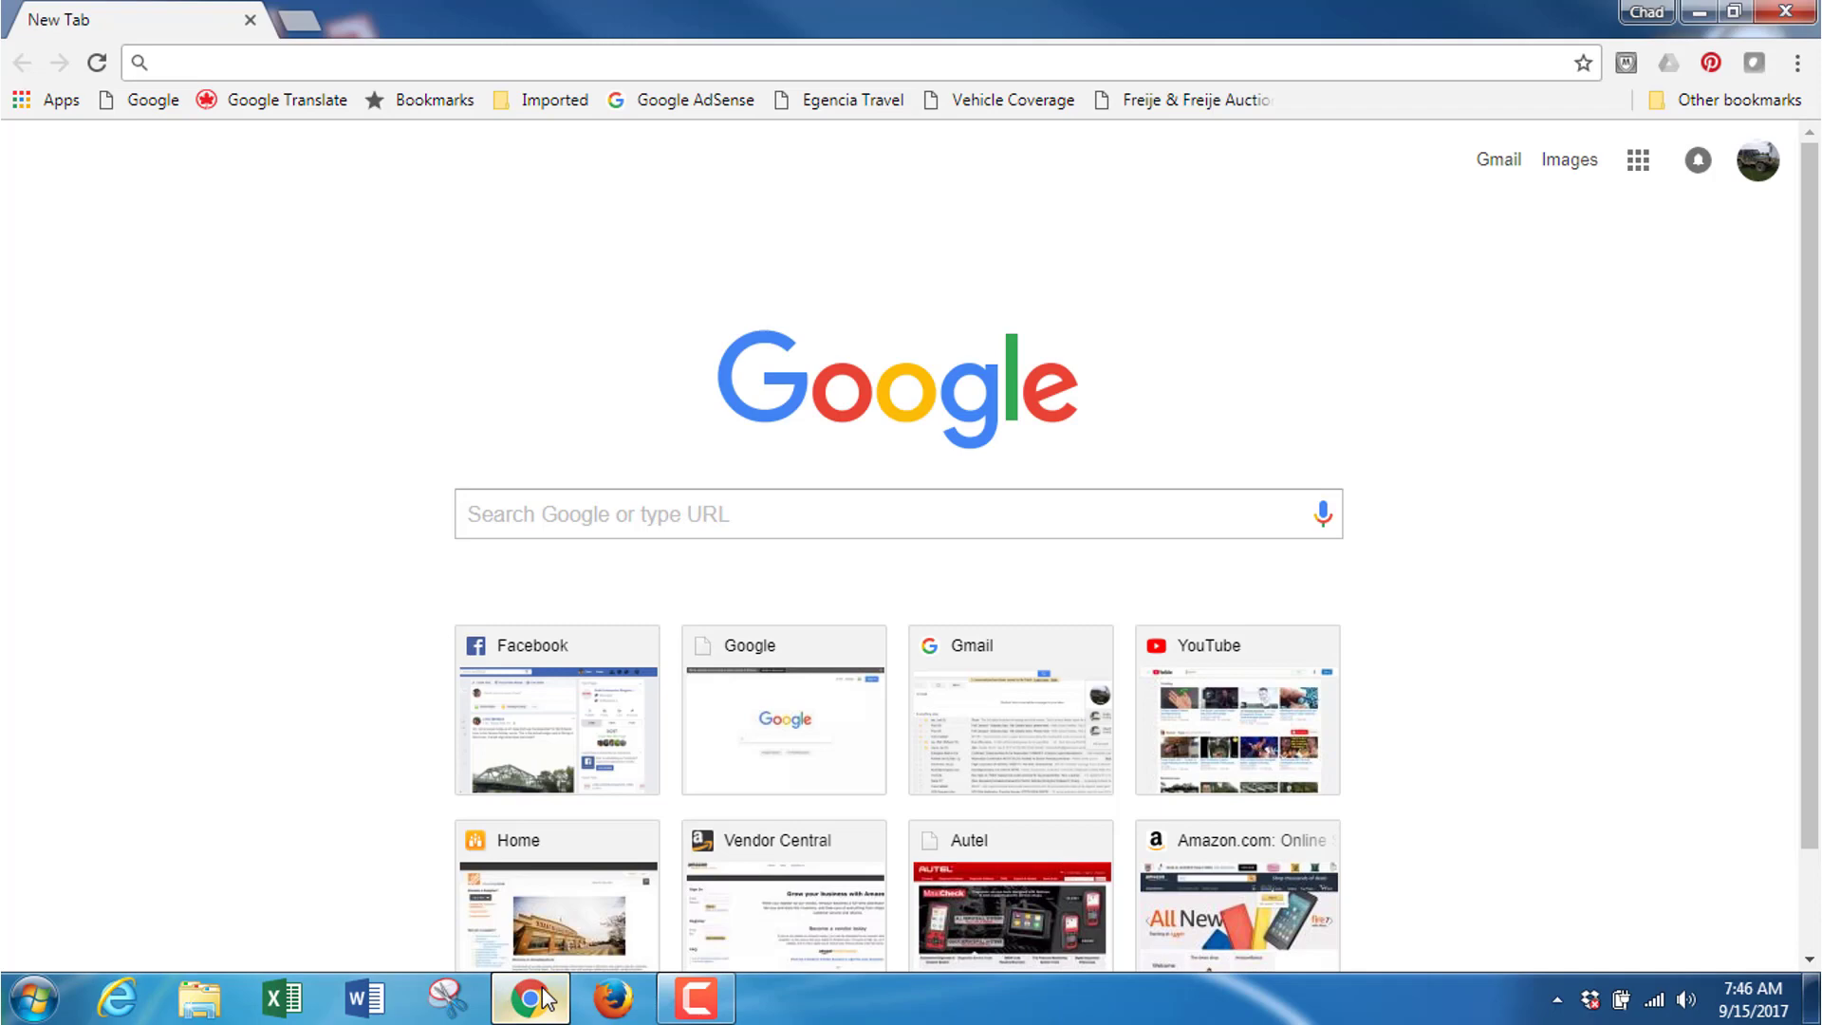
type("www.autel.com")
key("Return")
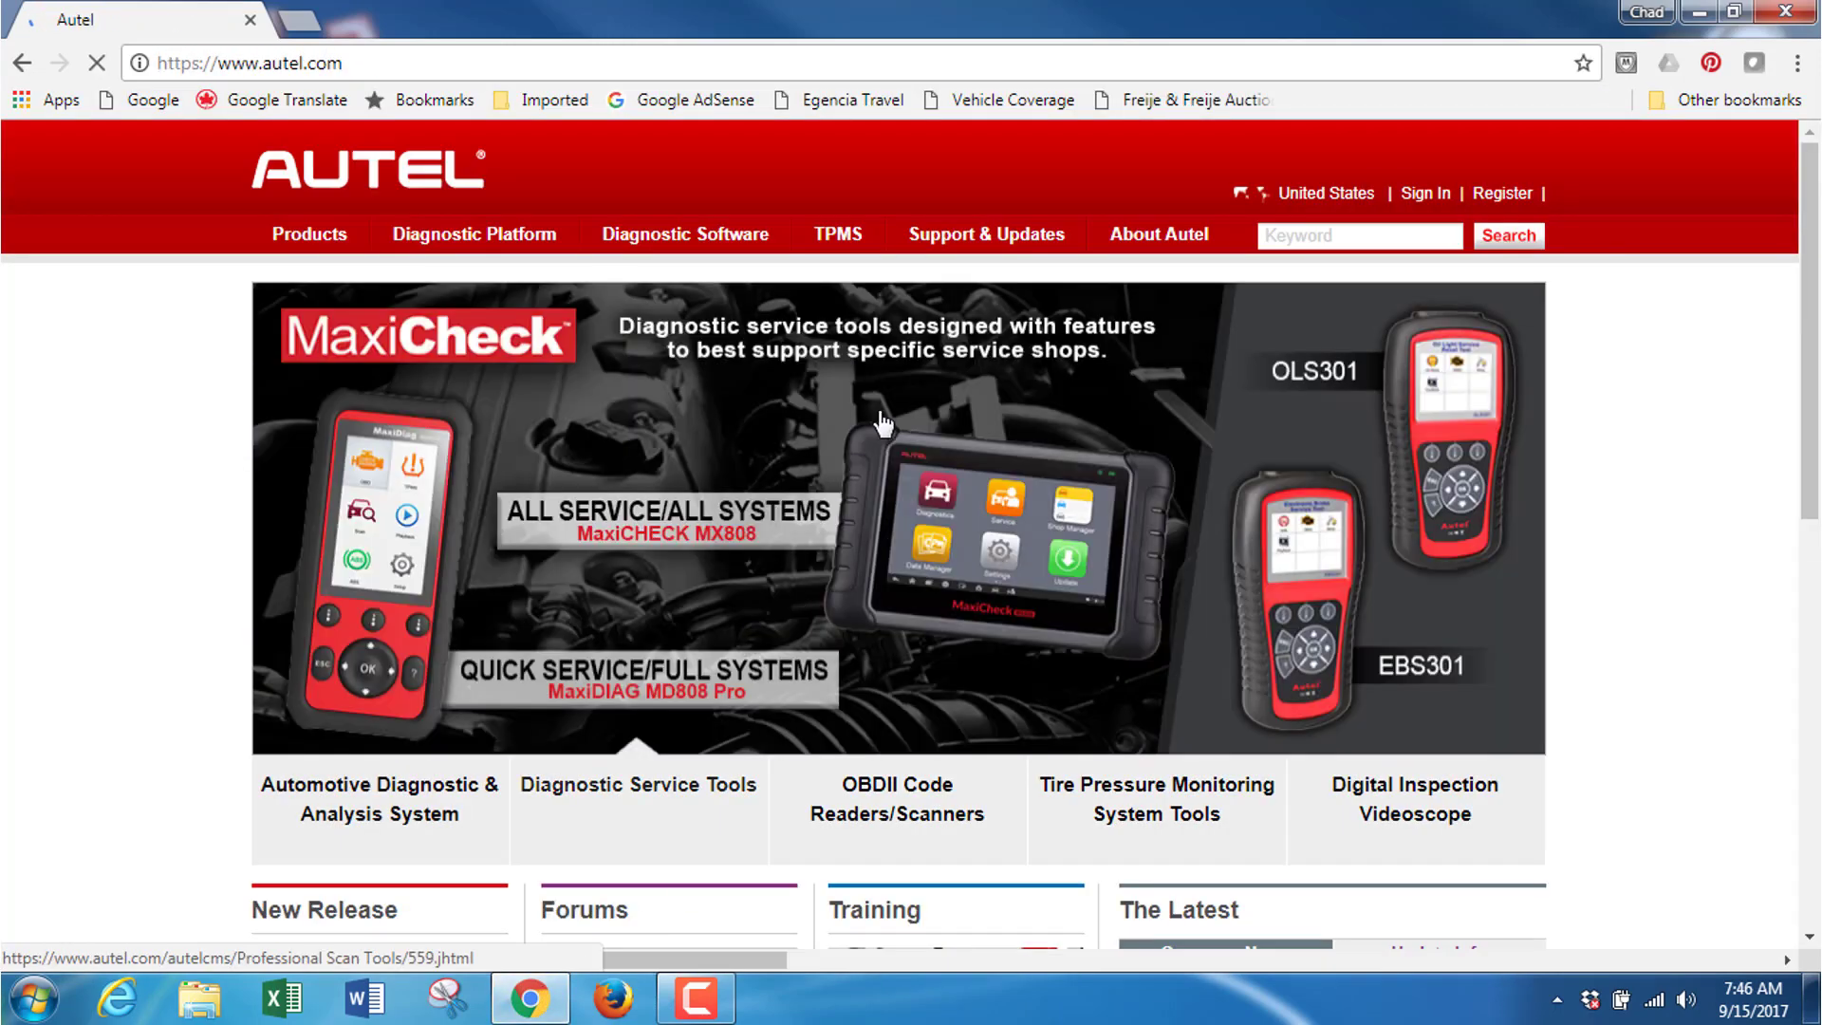
Download the Maxi PC Suite package from Support & Updates > Firmware & Downloads
left_click(977, 245)
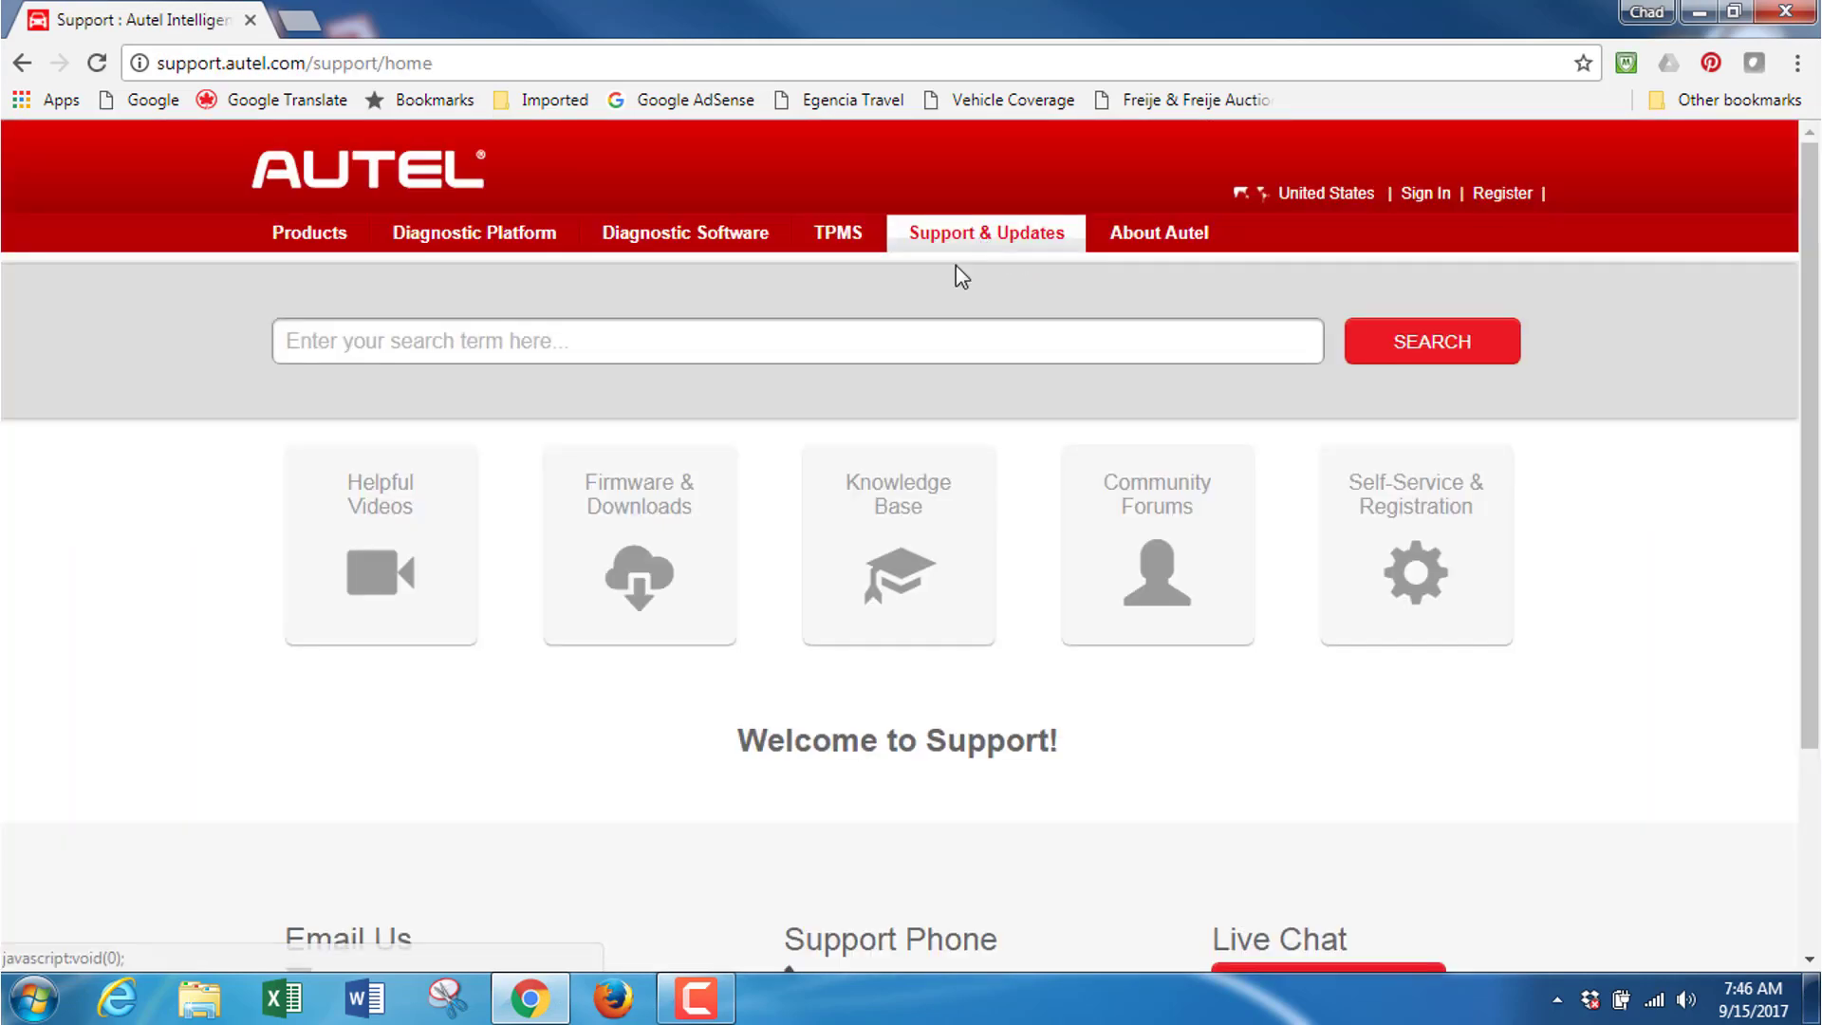
left_click(657, 549)
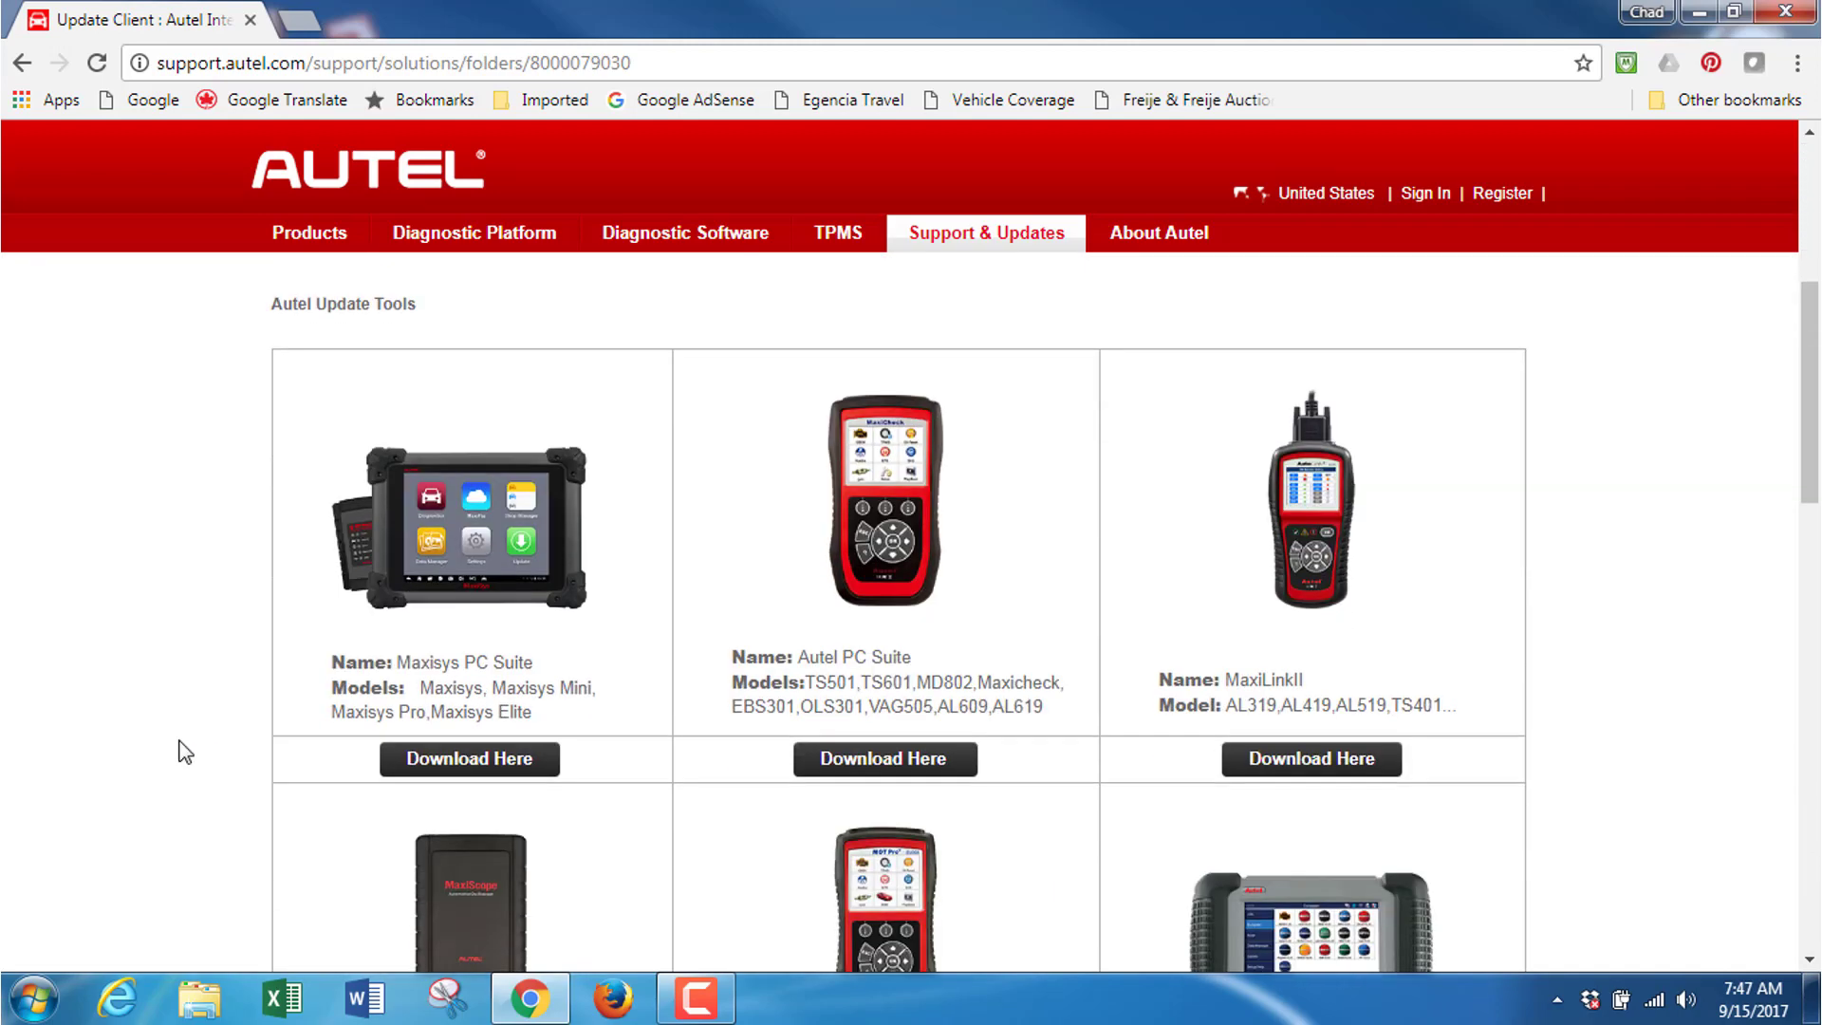
scroll(184, 752, "down", 3)
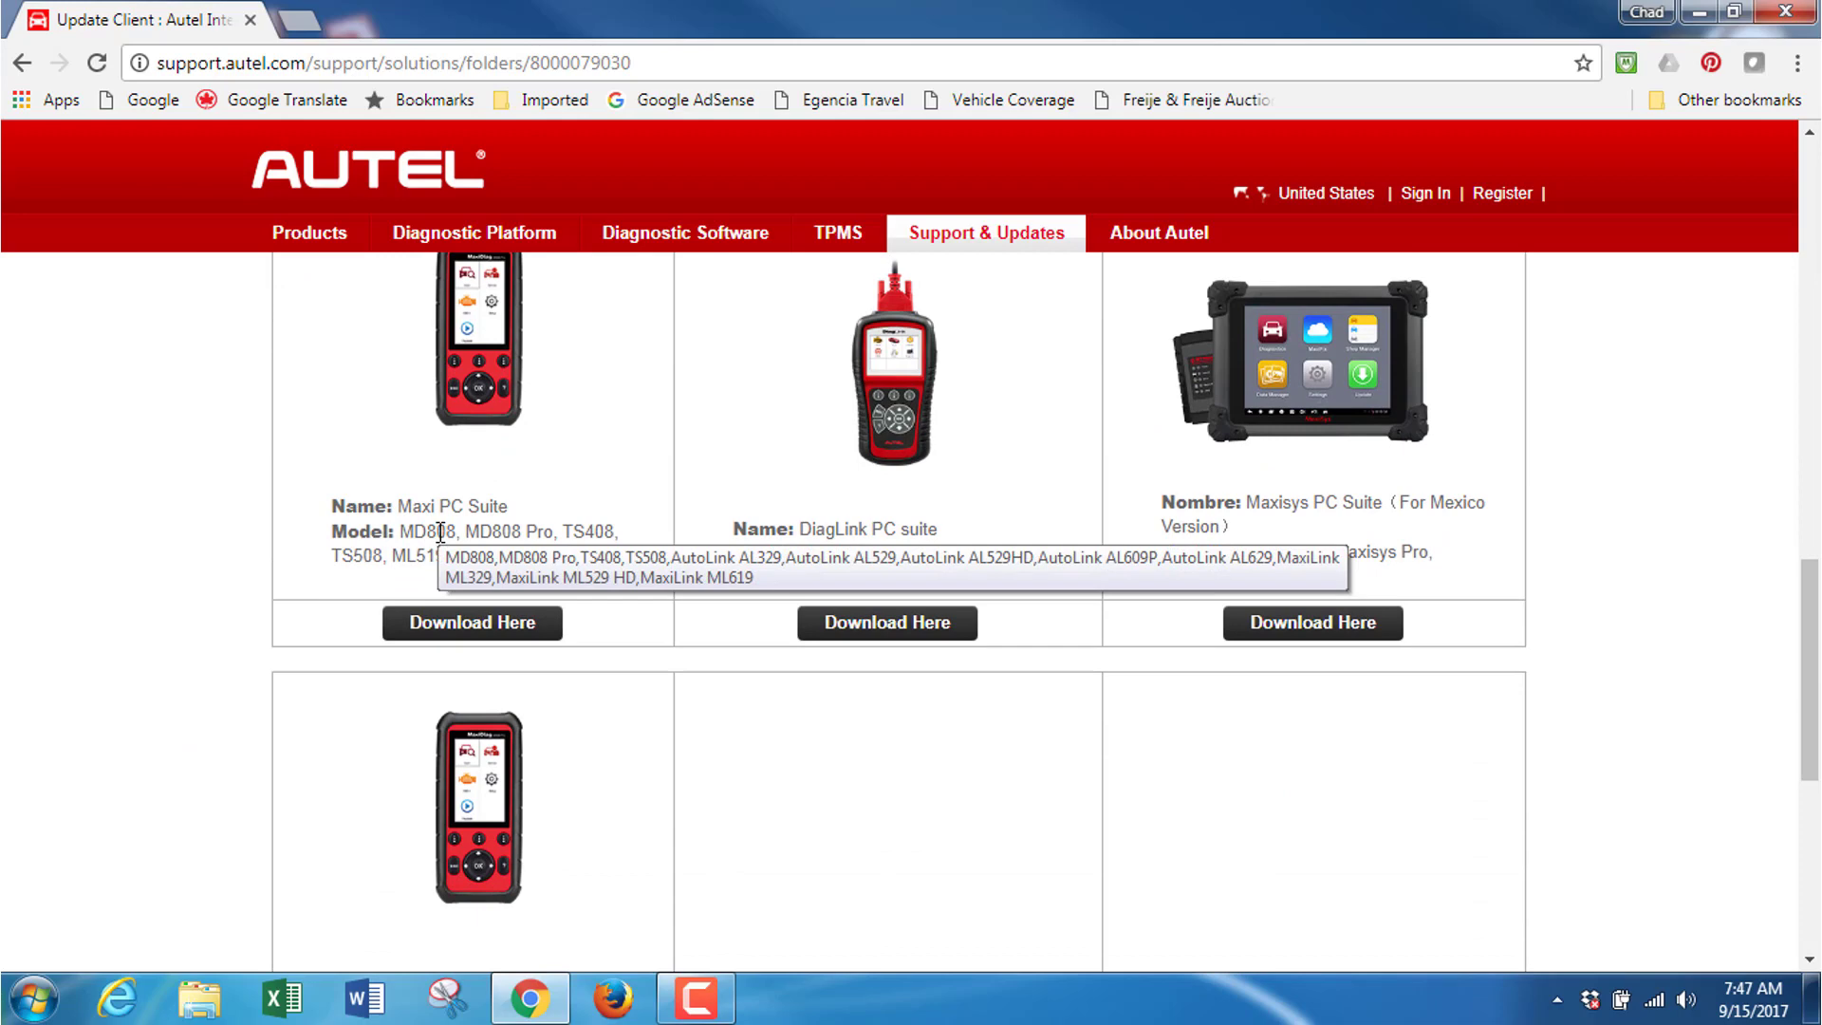
left_click(457, 629)
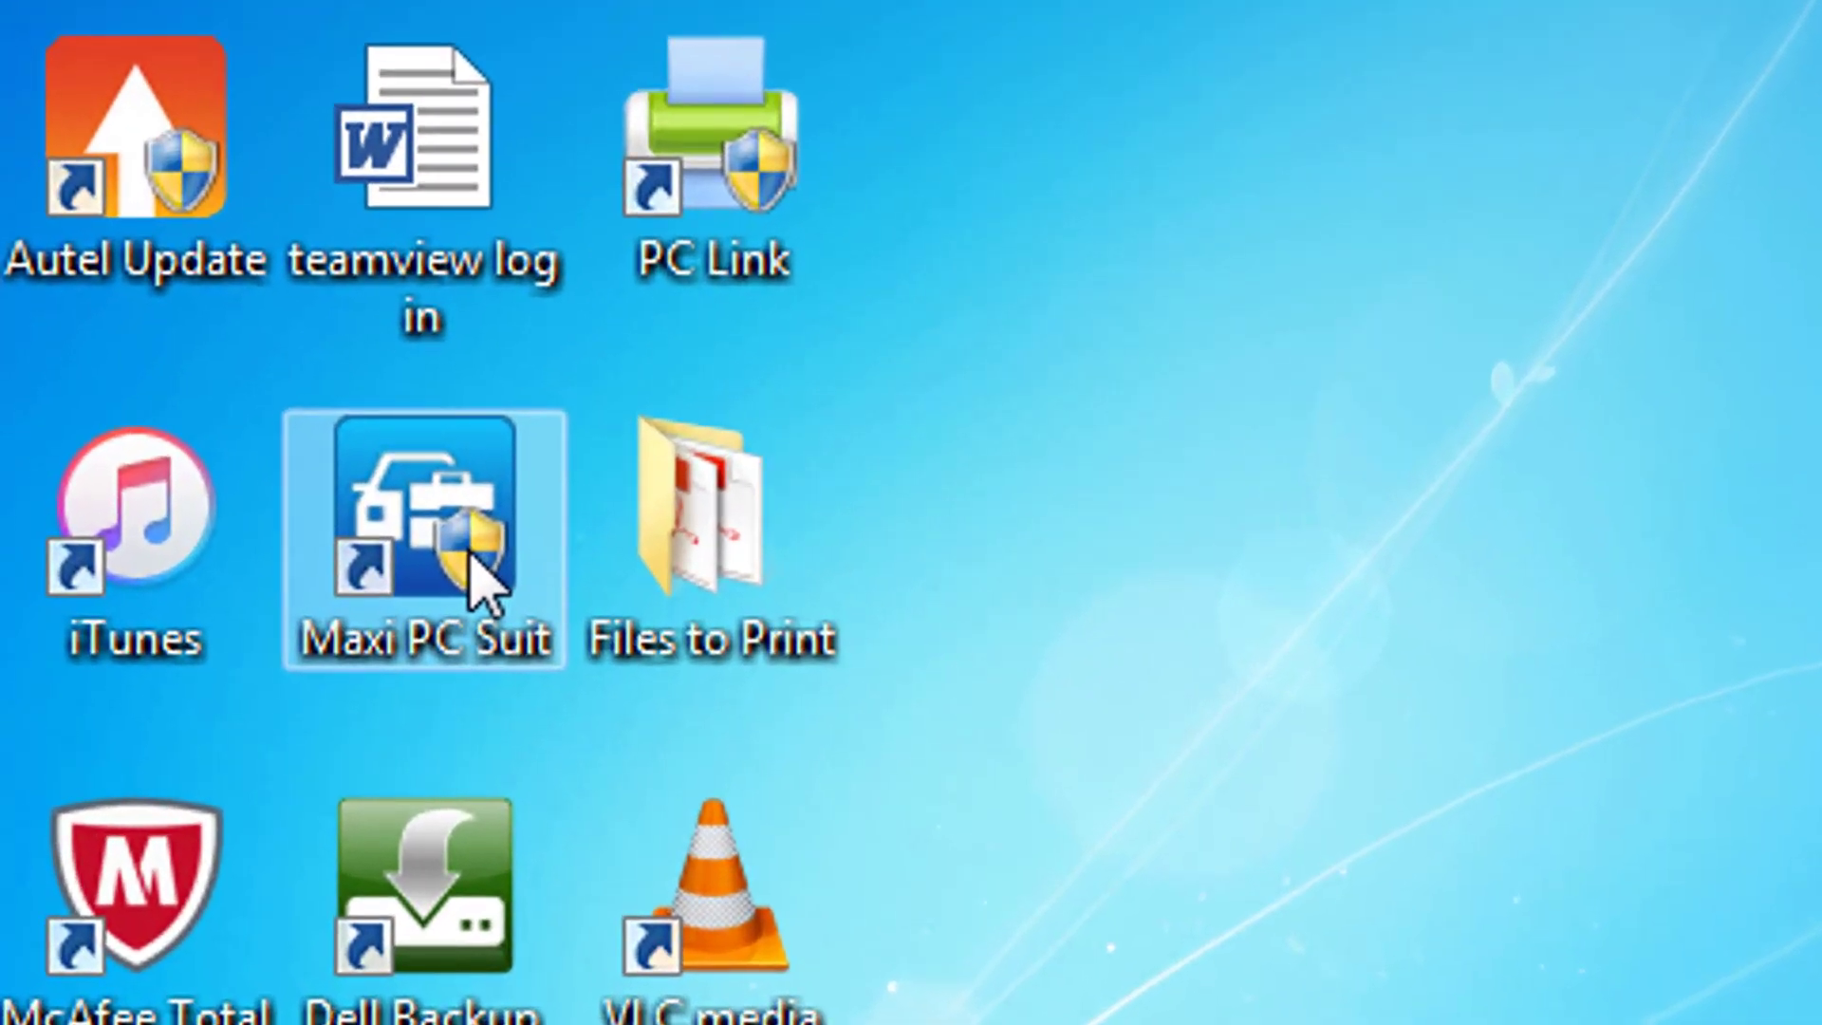
Start Maxi PC Suit from its desktop shortcut
left_click(471, 560)
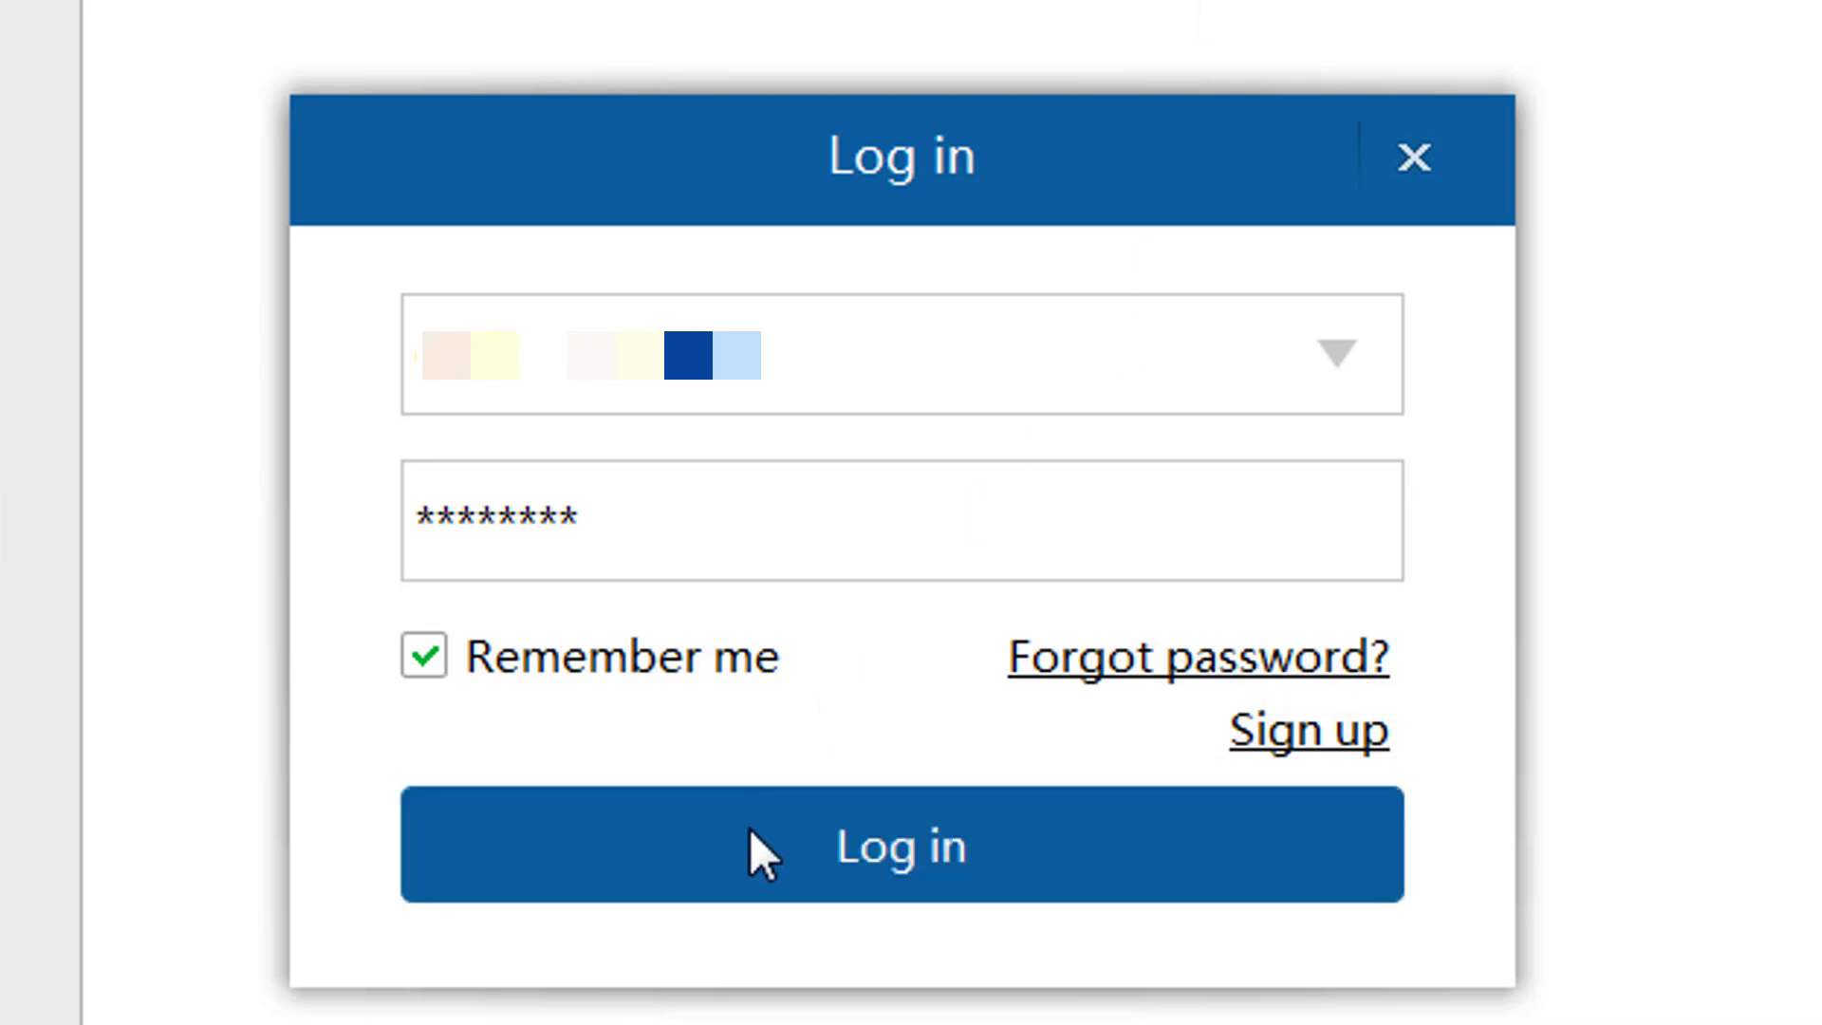
Log in, keep MD808 Pro as product type, confirm its serial number, and update Arm Suit
left_click(760, 854)
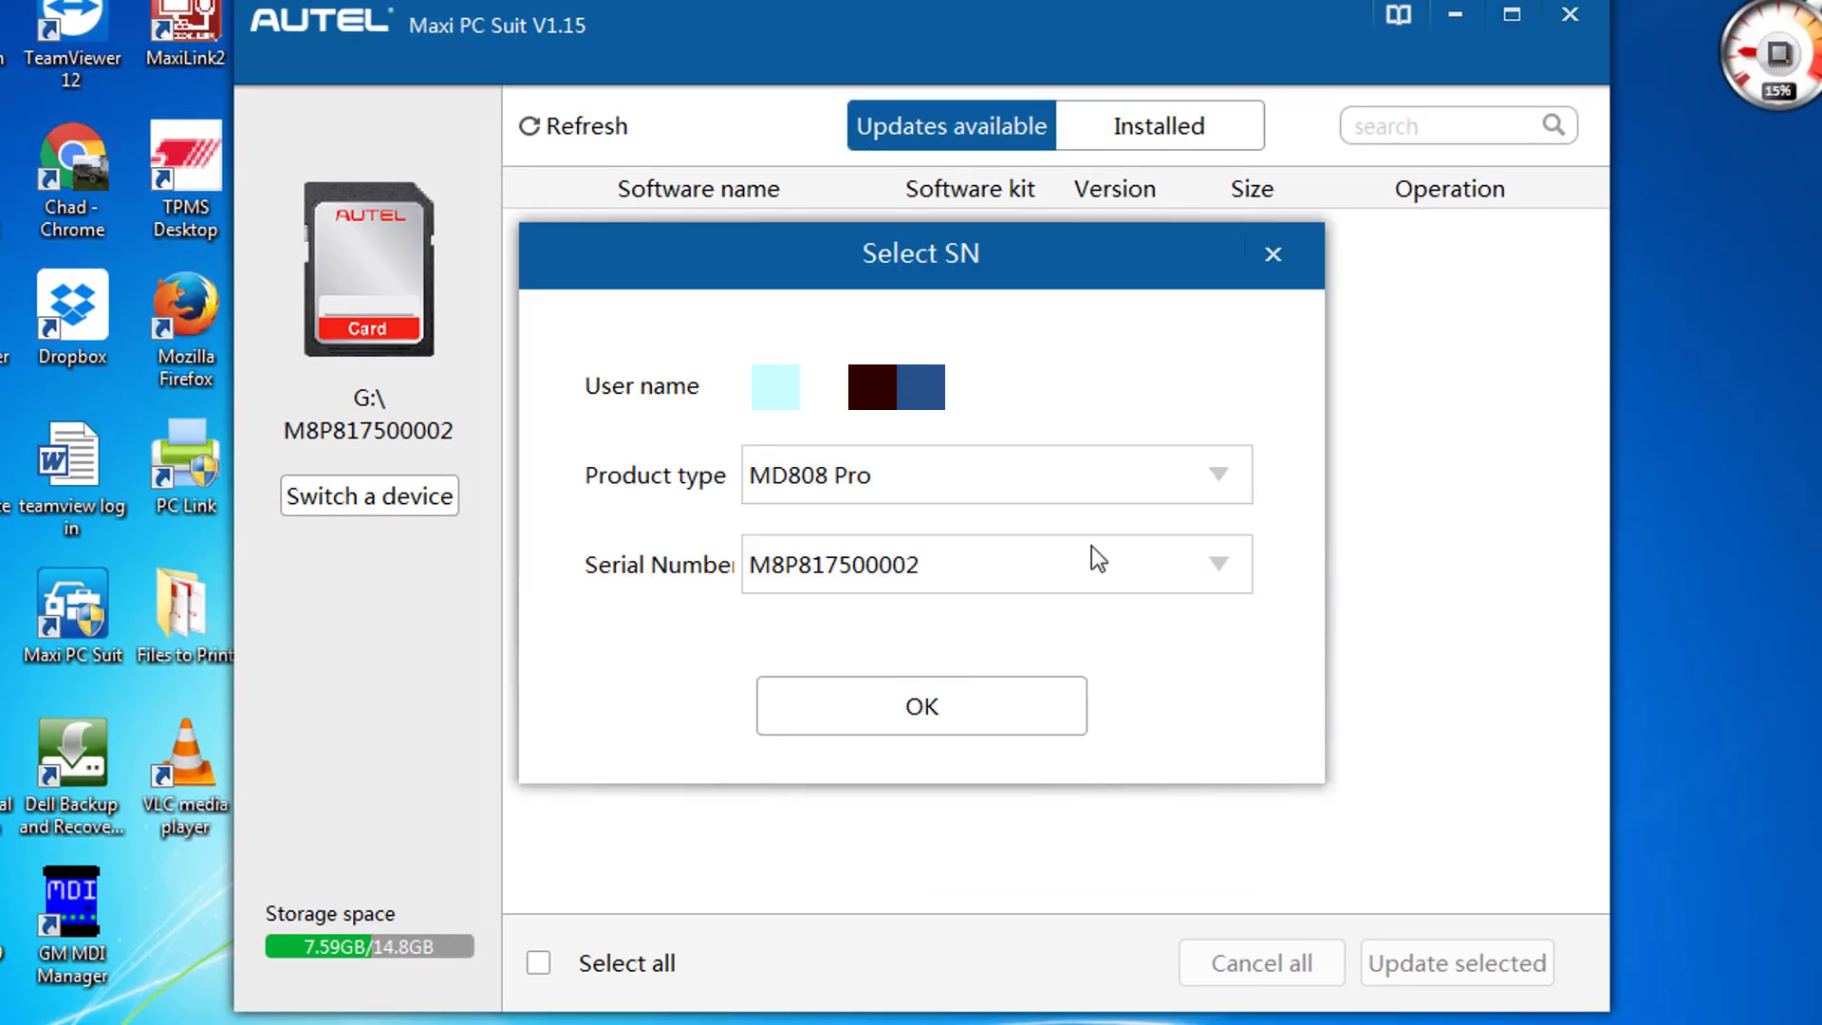
left_click(1218, 482)
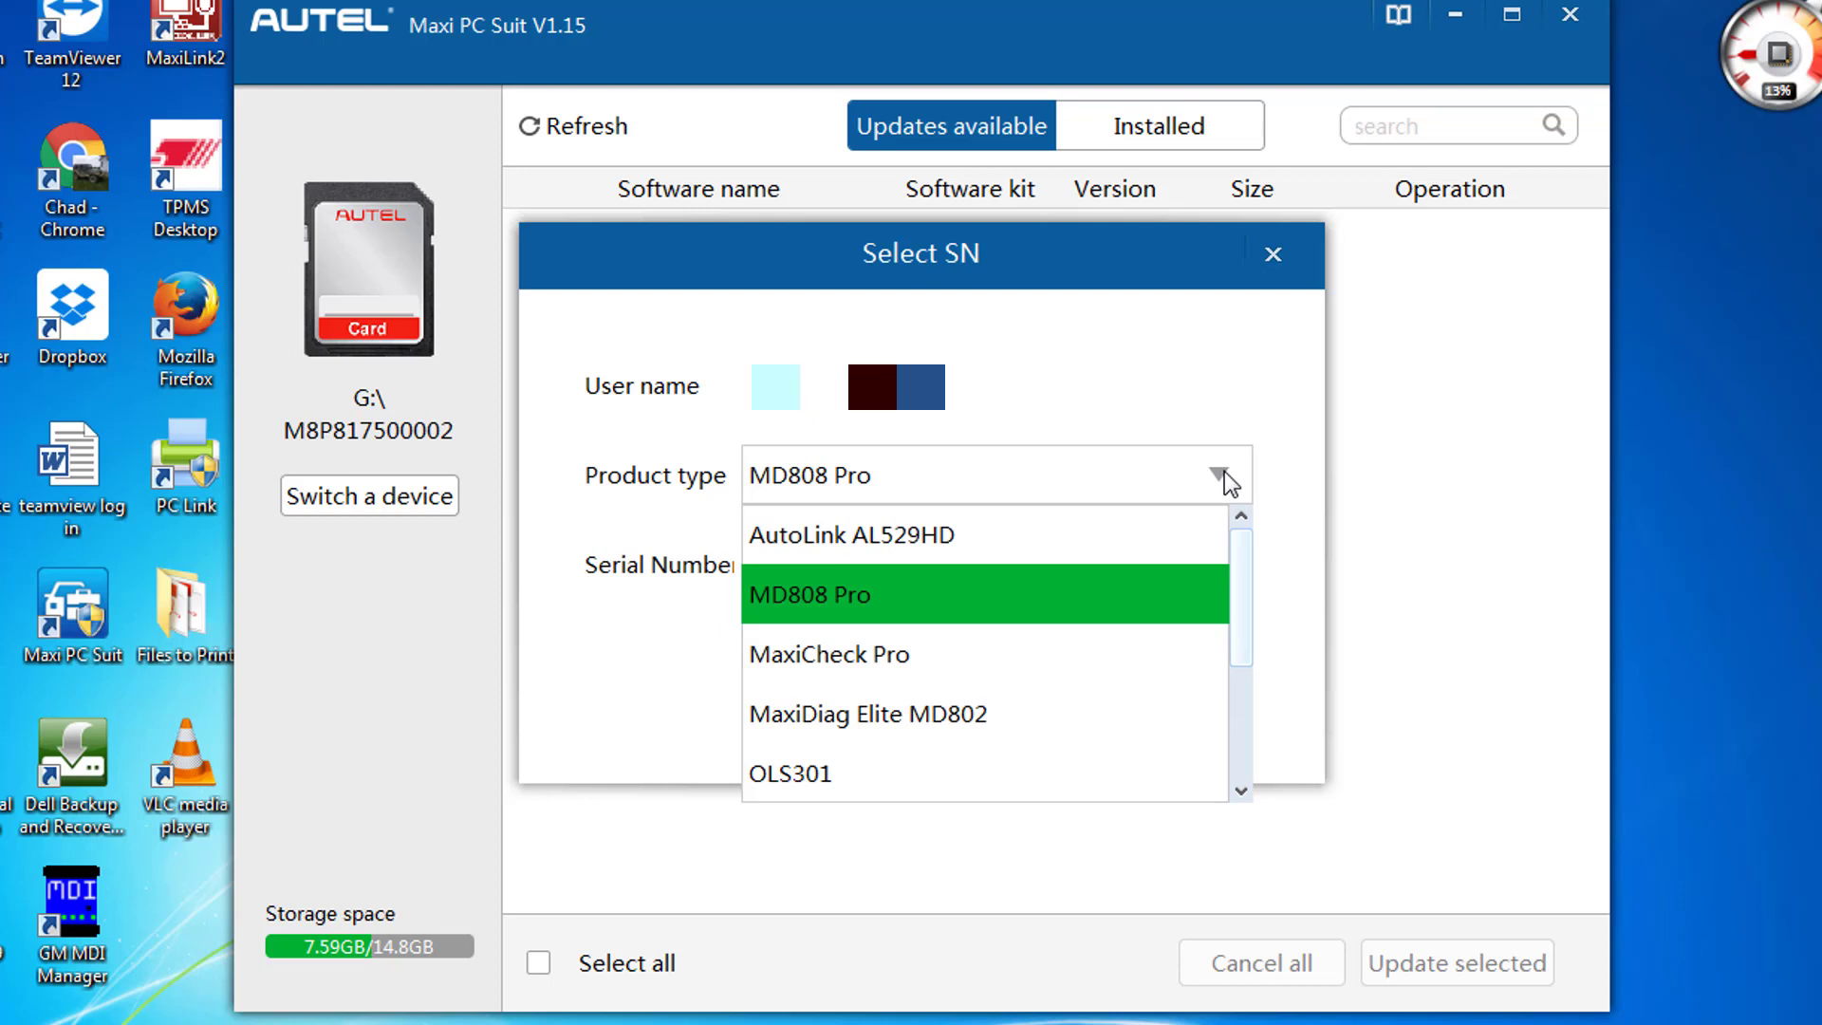
left_click(1225, 479)
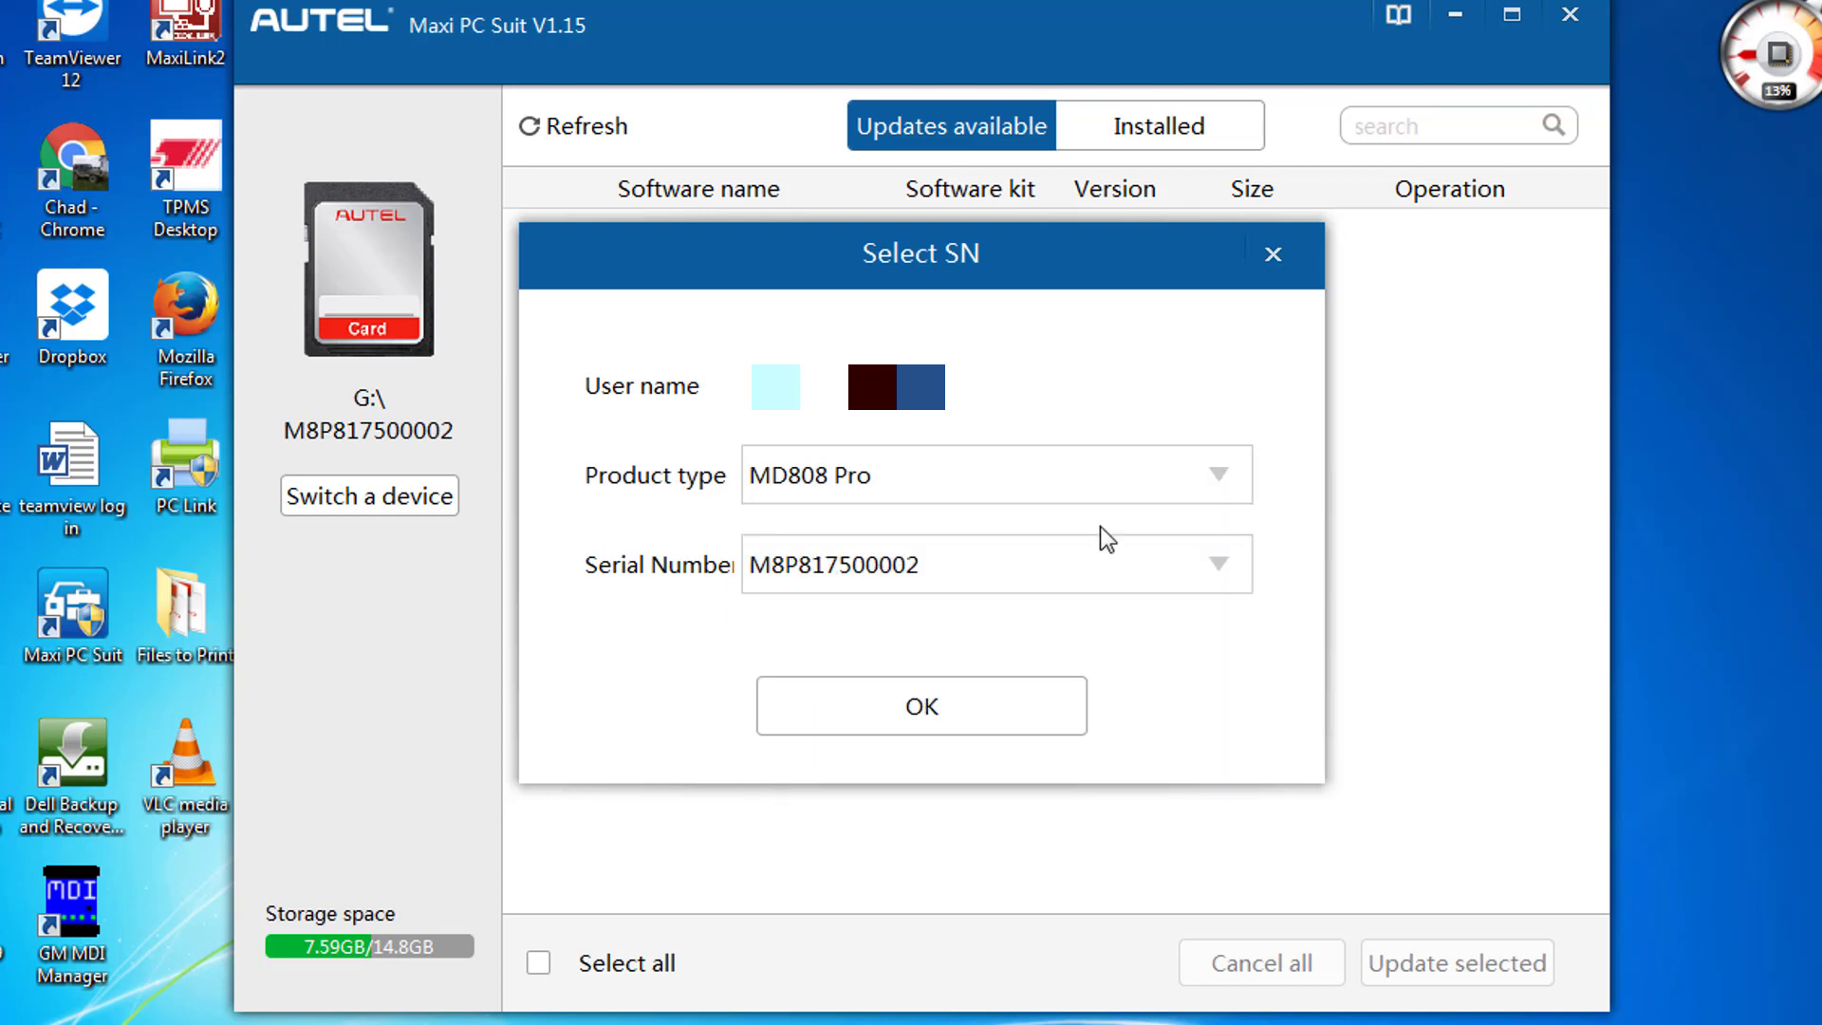
left_click(916, 710)
left_click(1441, 269)
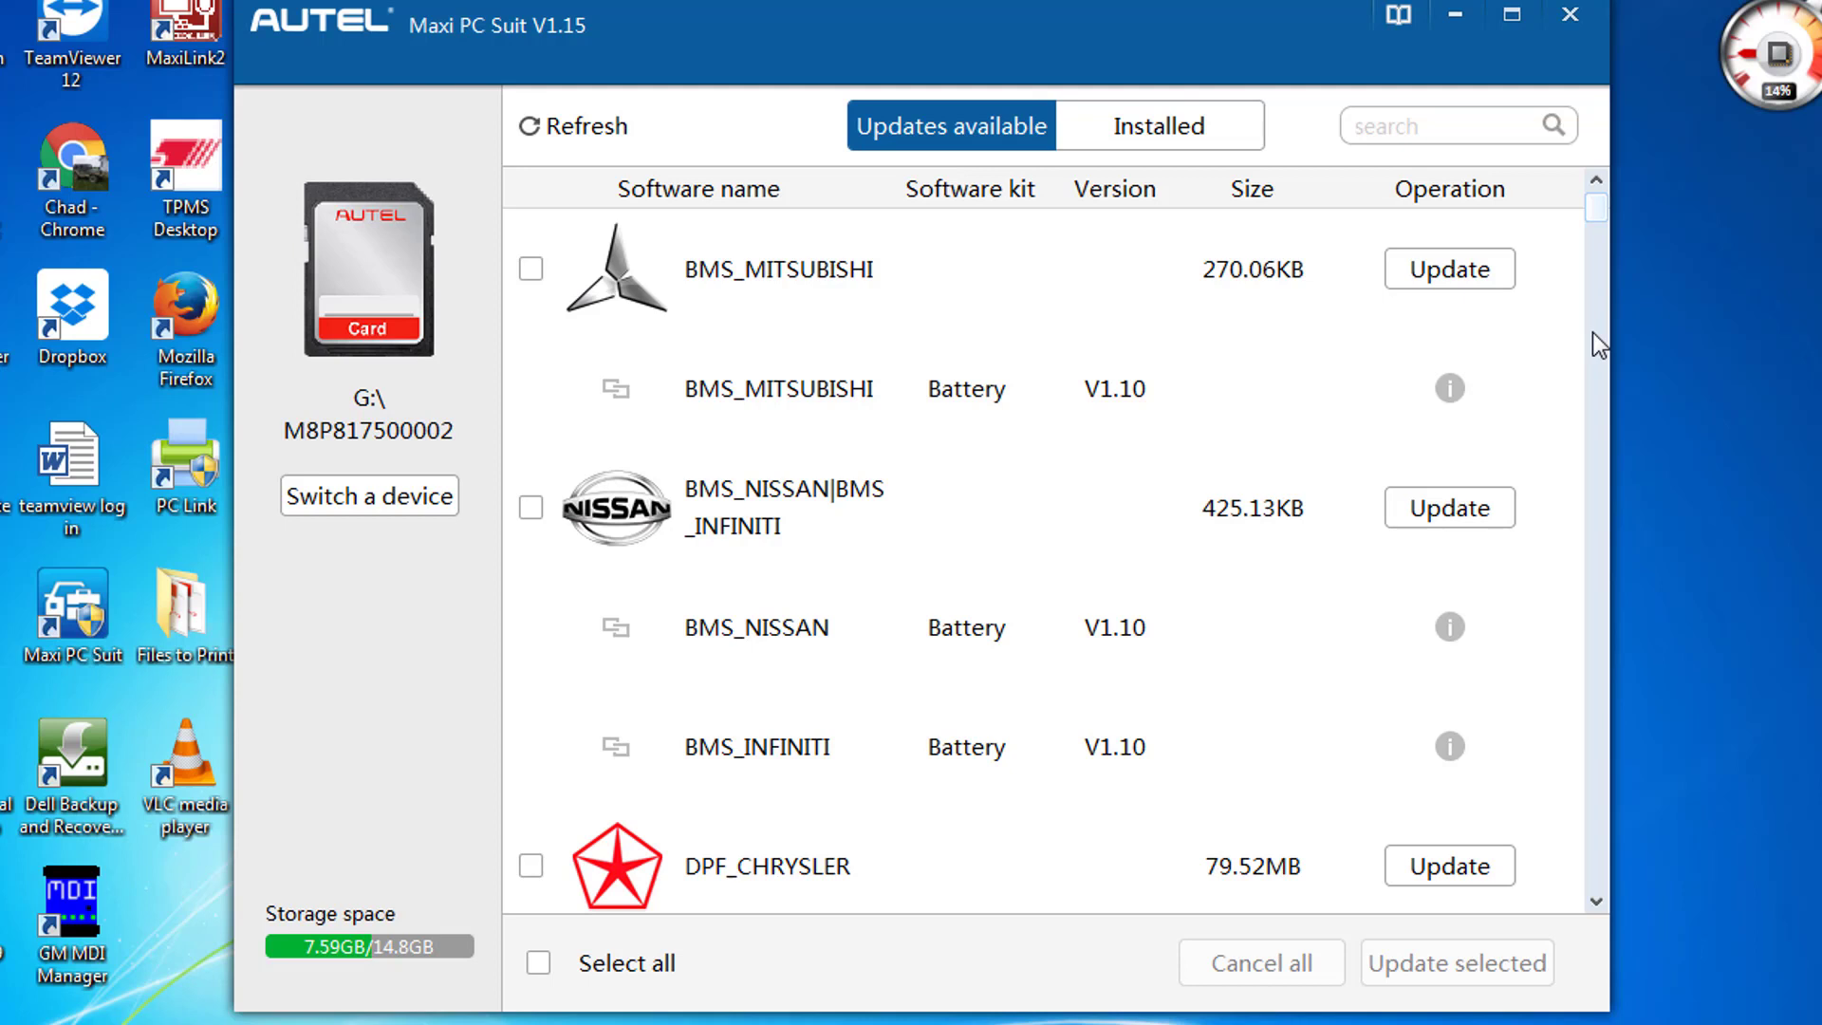
Run the BMS_MITSUBISHI and BMS_NISSAN|BMS_INFINITI updates
left_click(1472, 283)
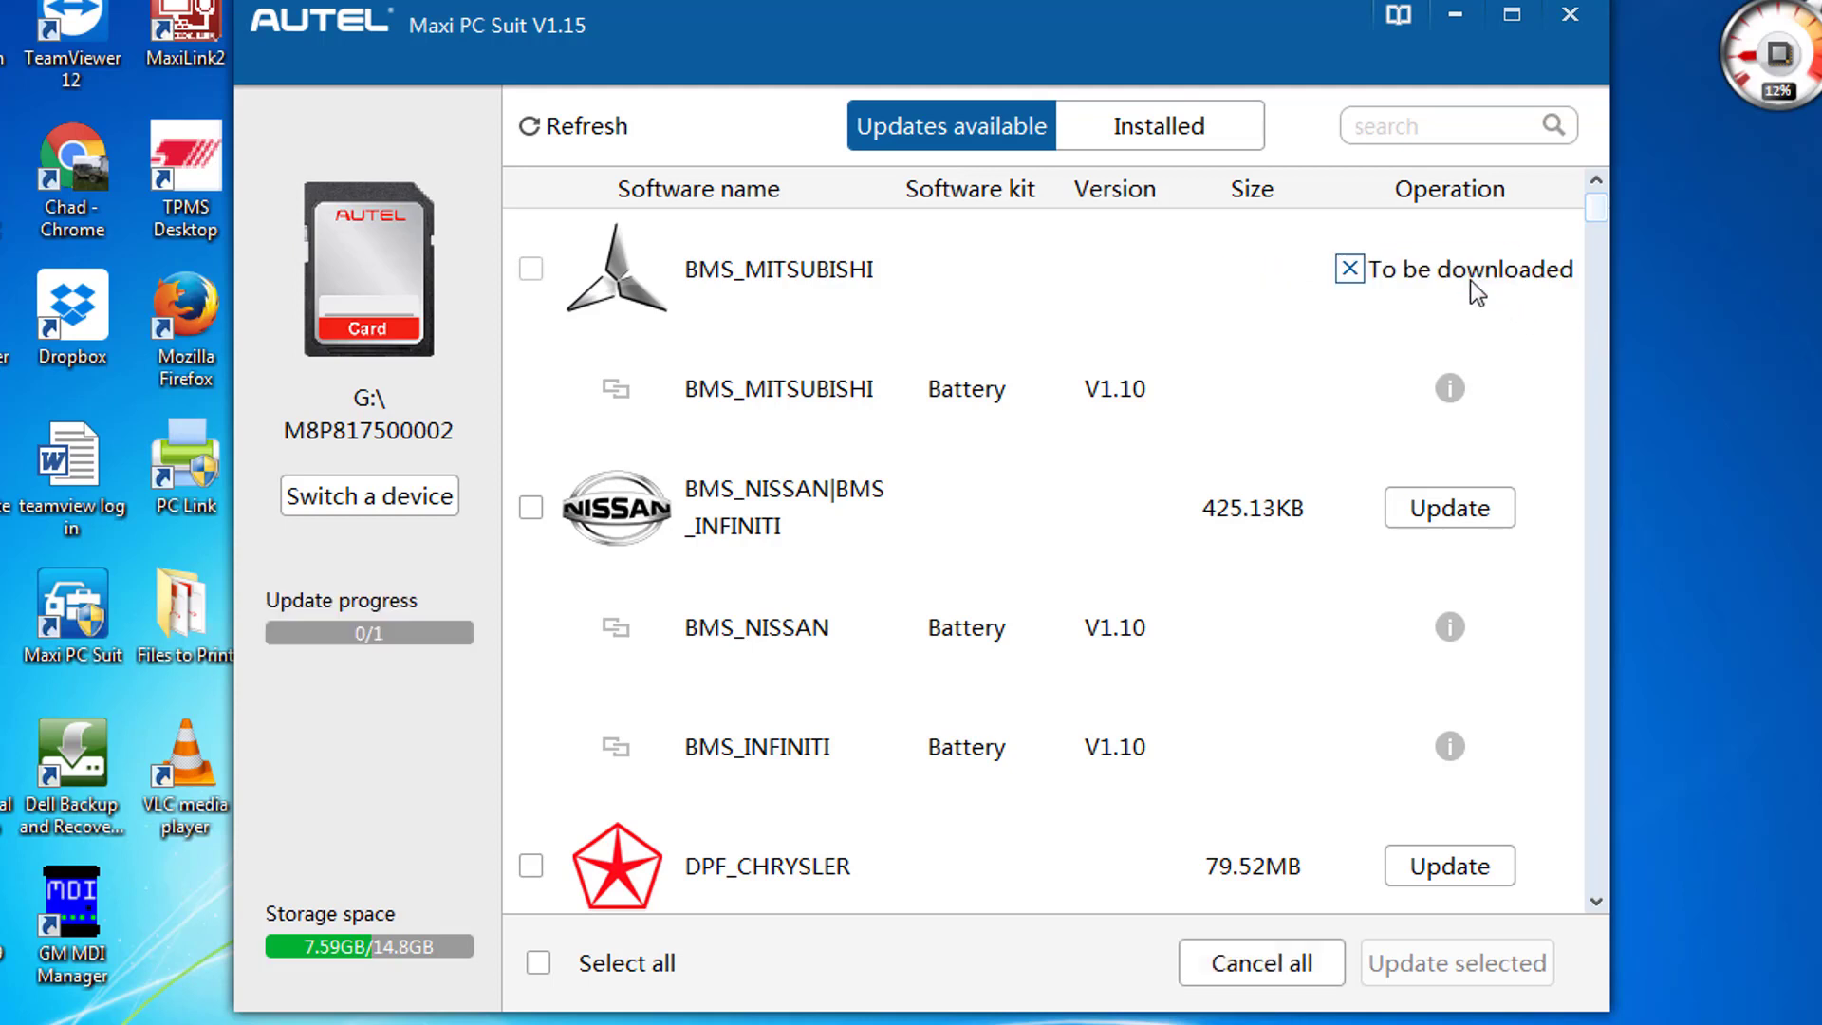
left_click(1478, 514)
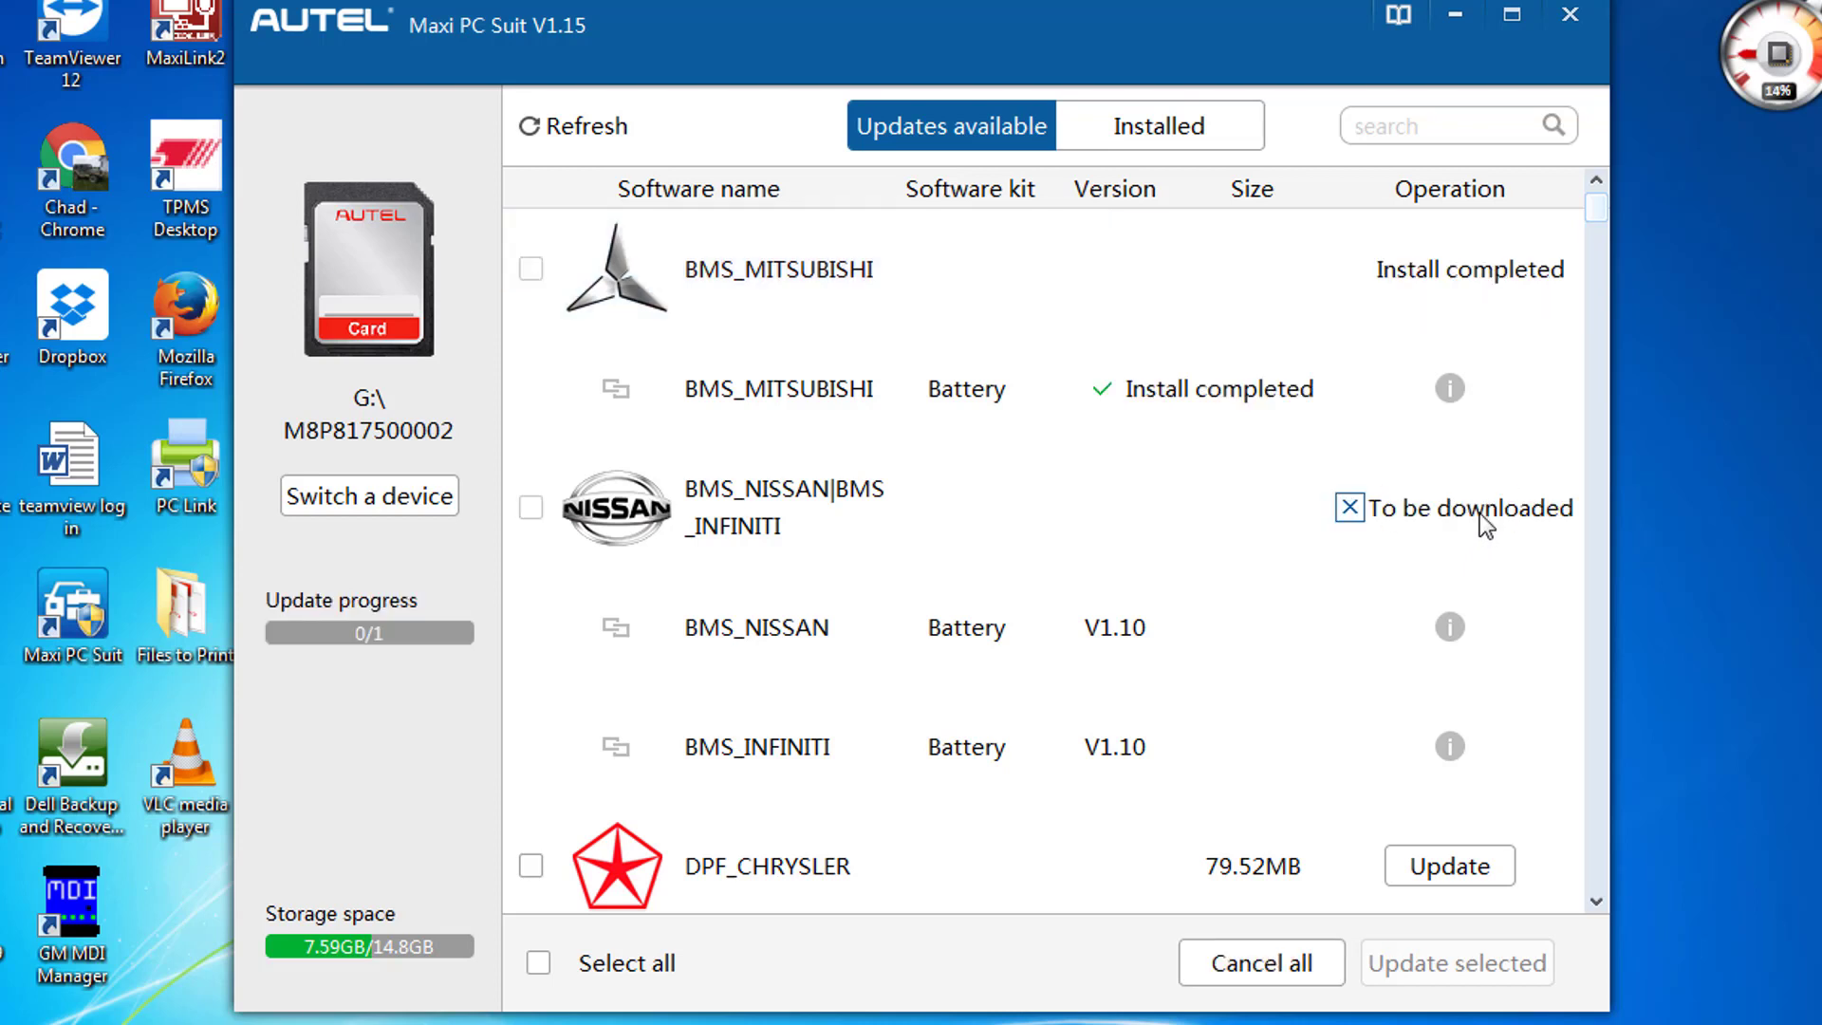
scroll(1534, 675, "down", 1)
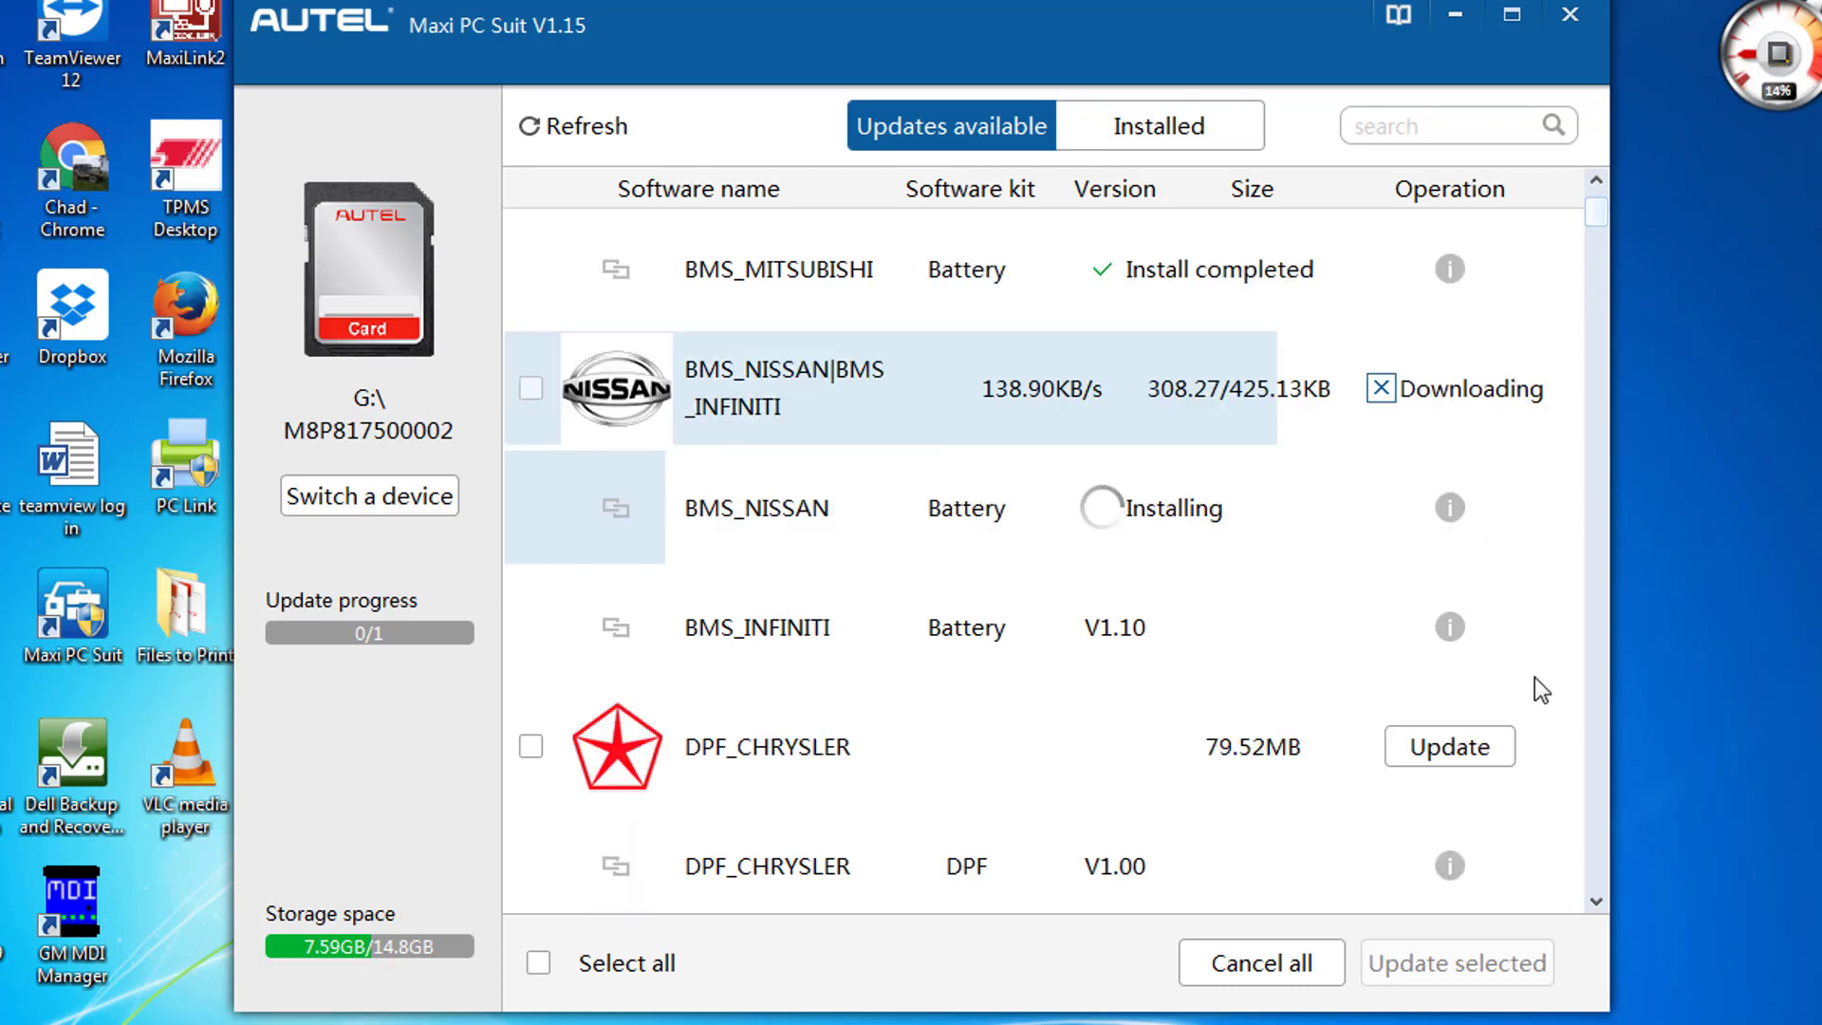
Close Maxi PC Suite and eject the O2Micro SD SCSI Disk Device through Safely Remove Hardware
left_click(1570, 14)
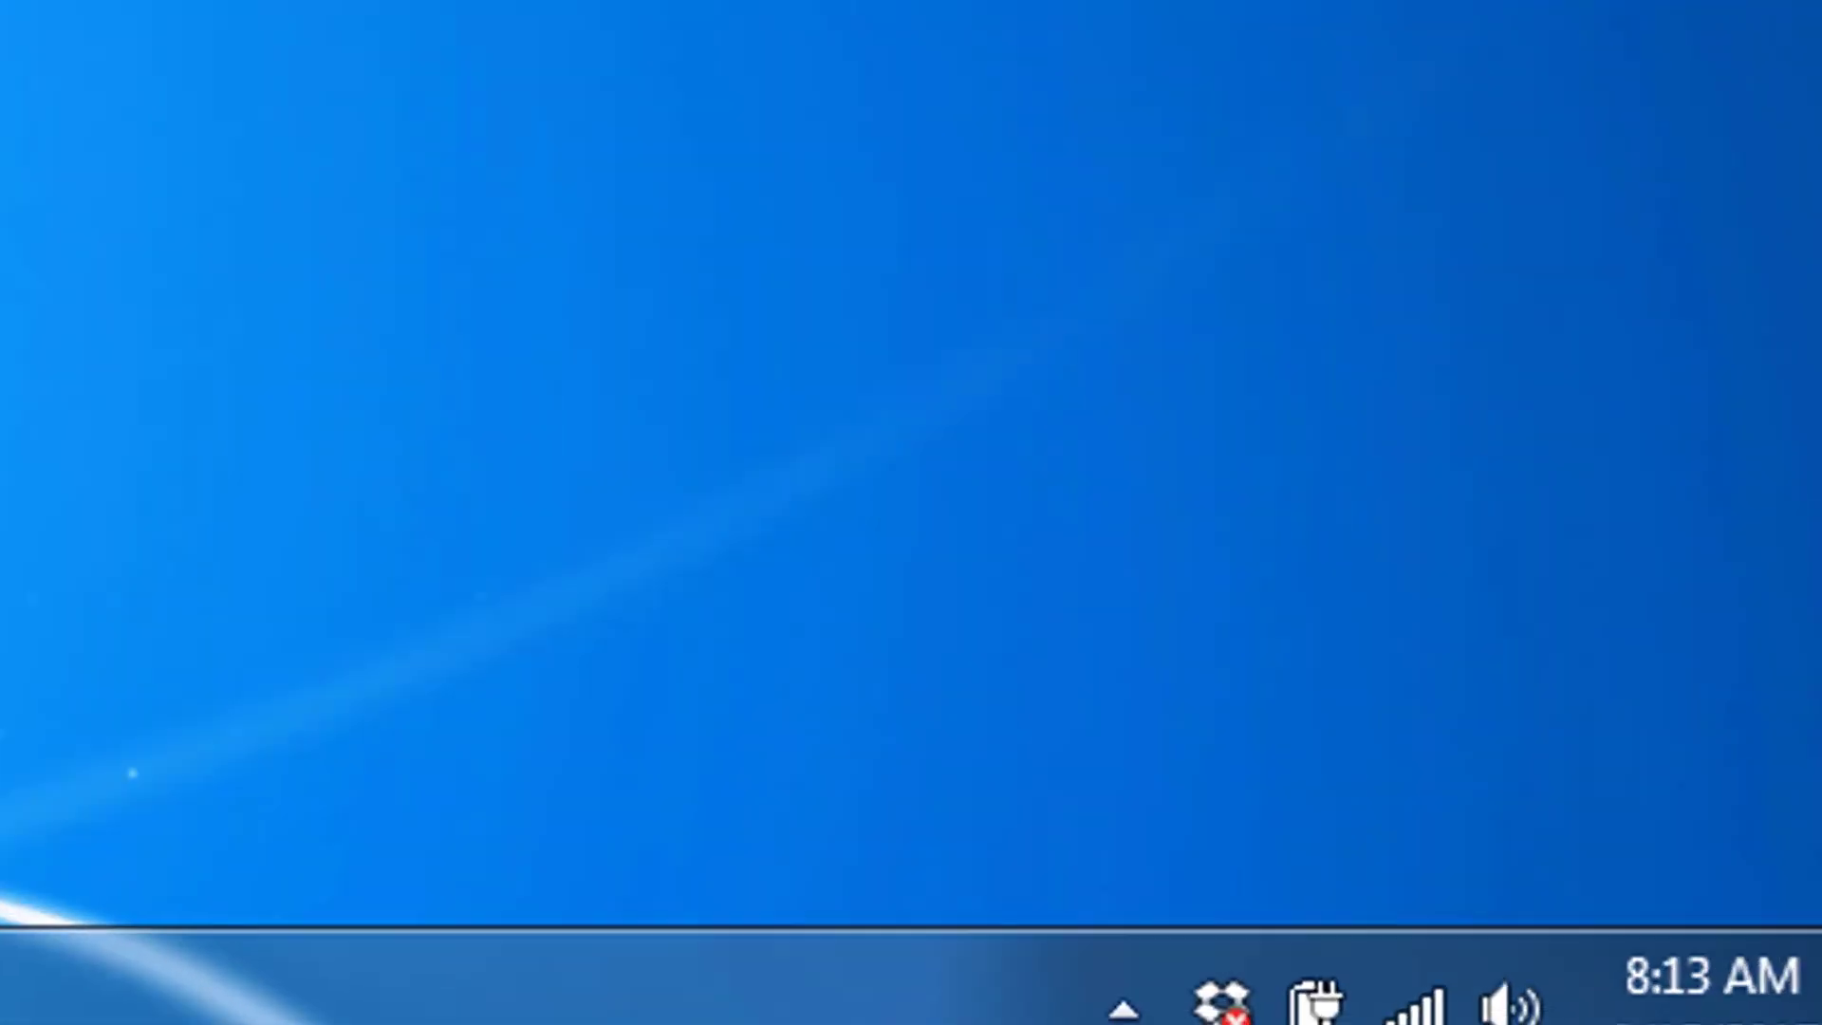
left_click(1122, 1004)
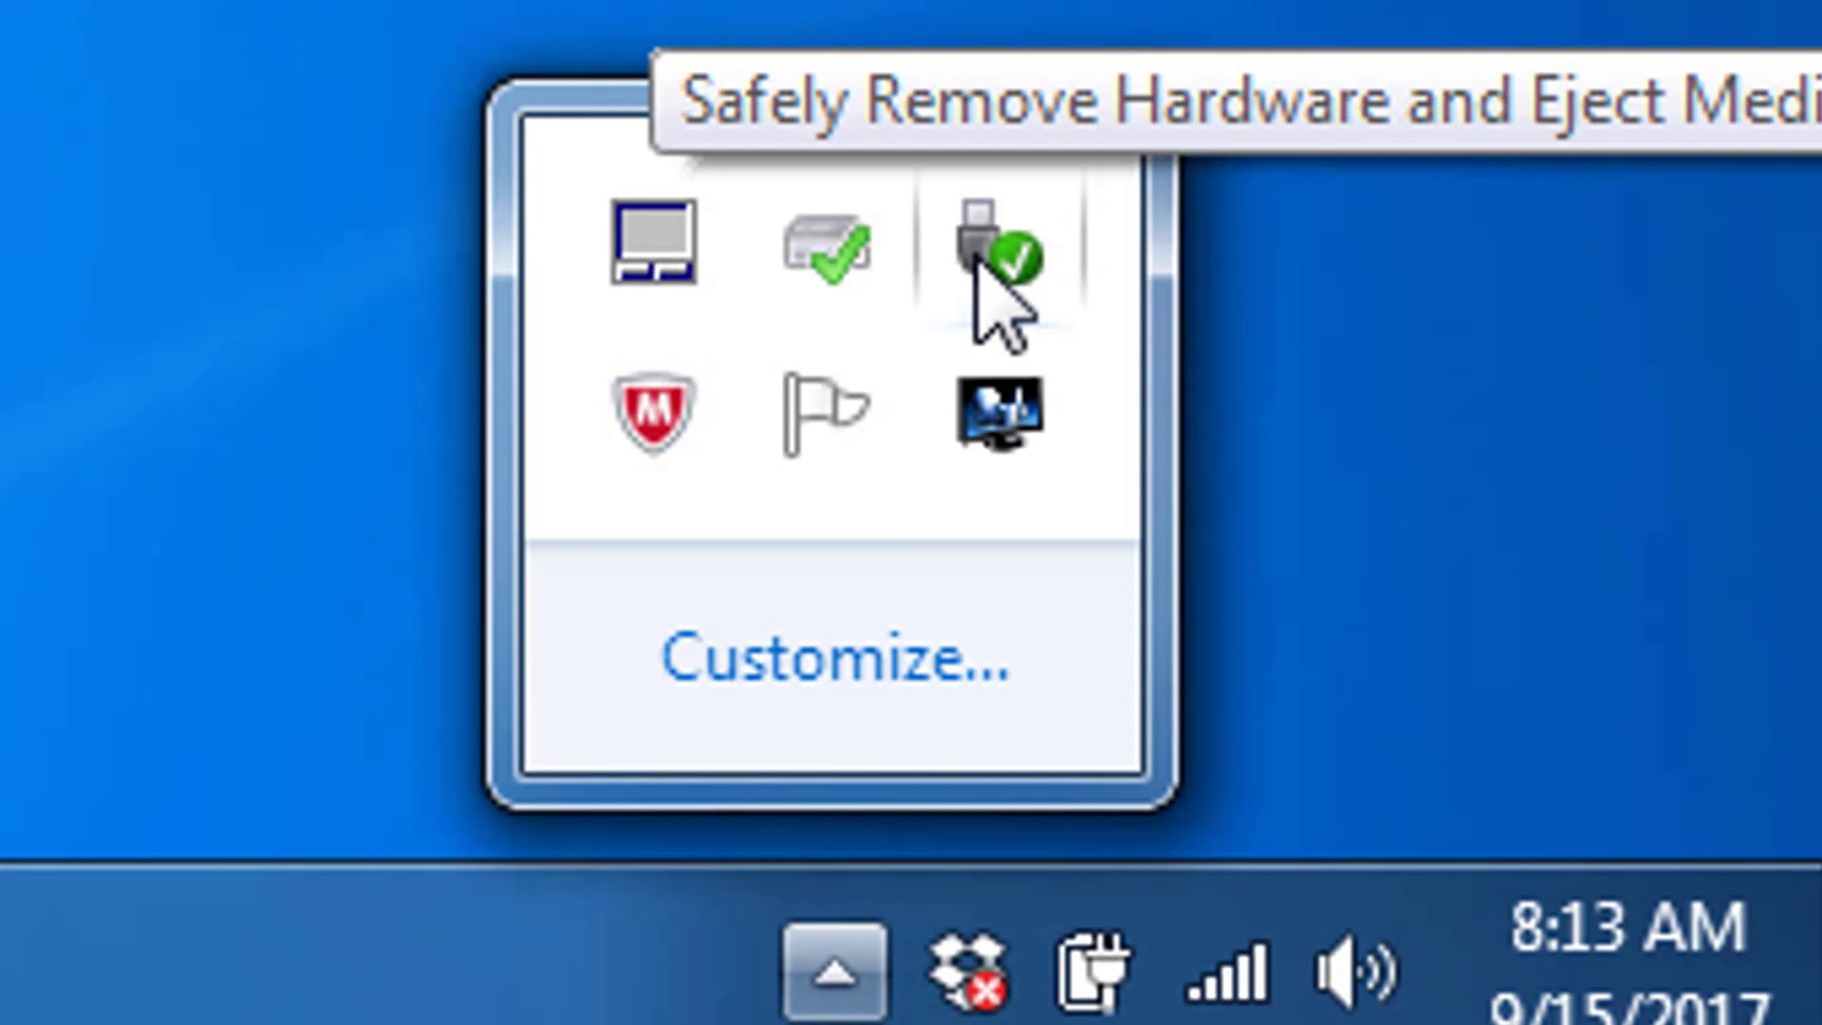
left_click(980, 271)
left_click(1616, 892)
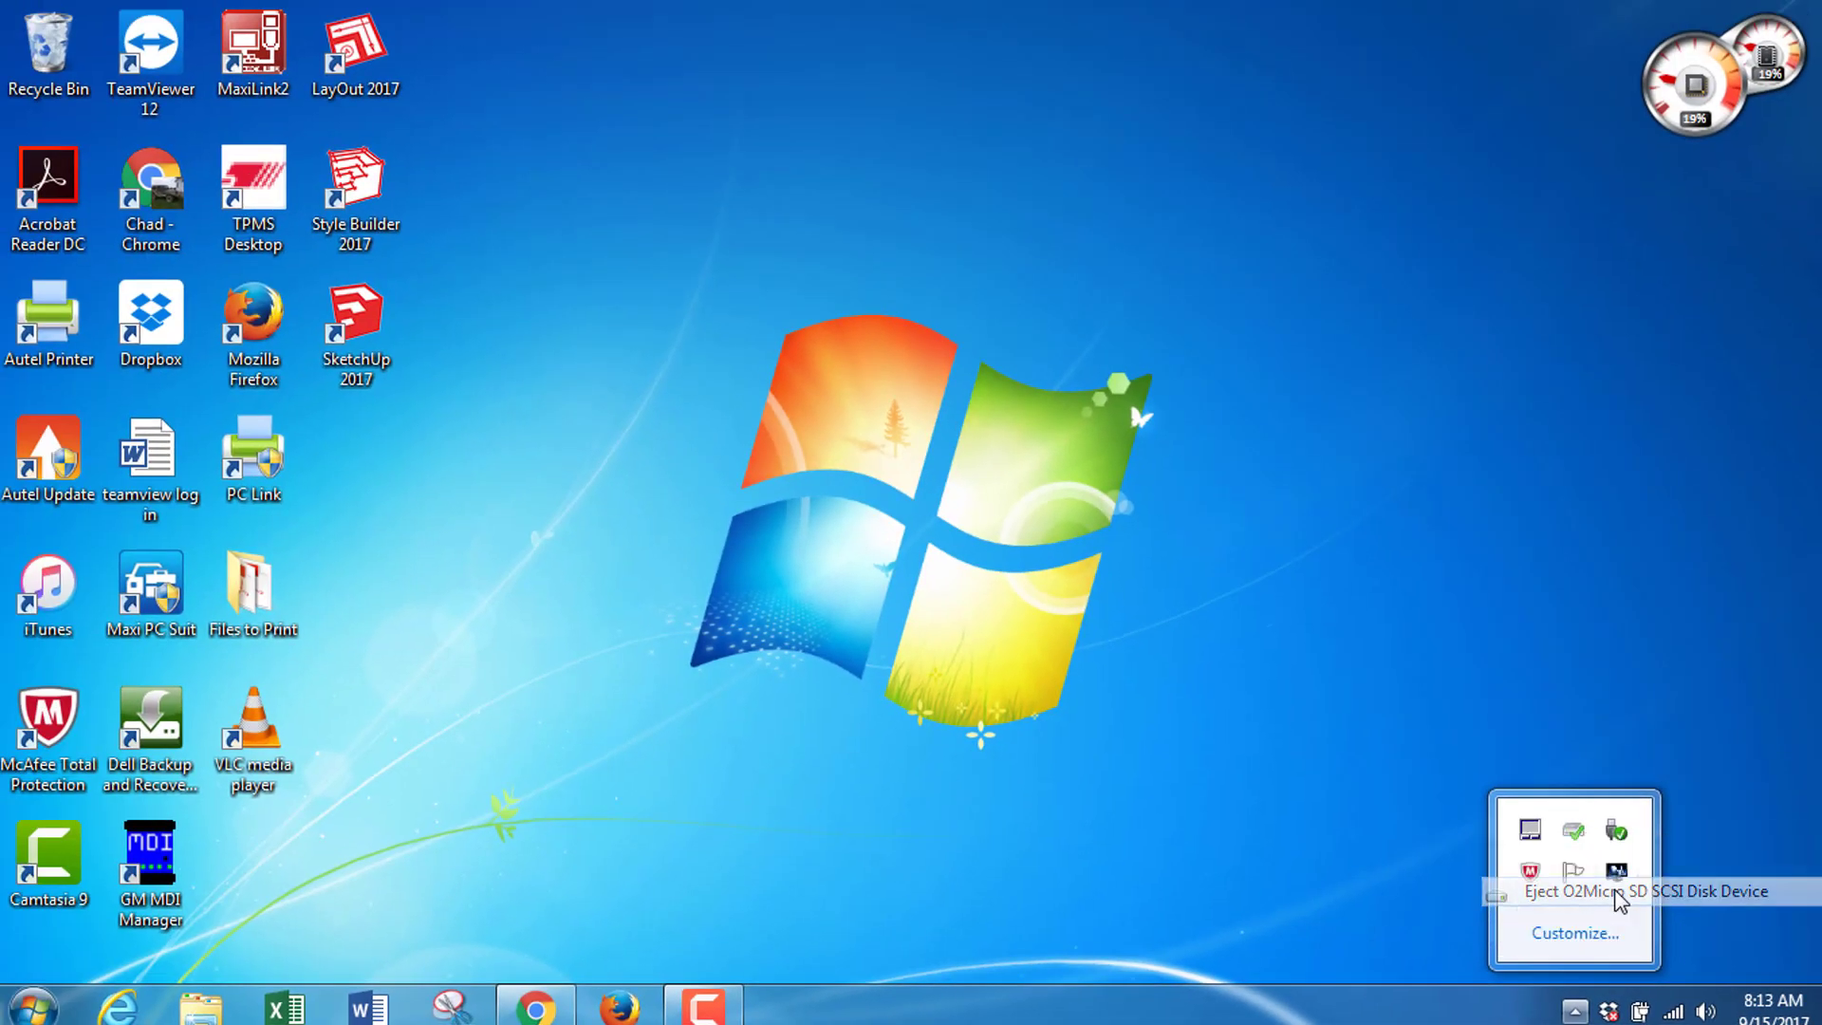